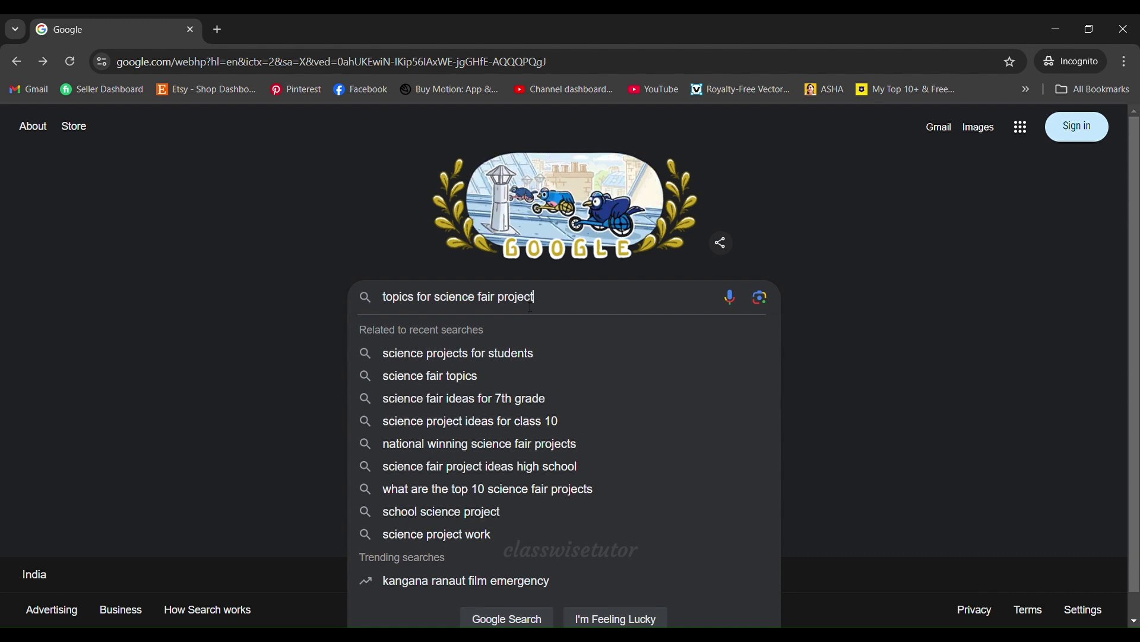
- Open Science Buddies' List of Science Fair Project Ideas from the results and scroll its 1166-idea table
key("Return")
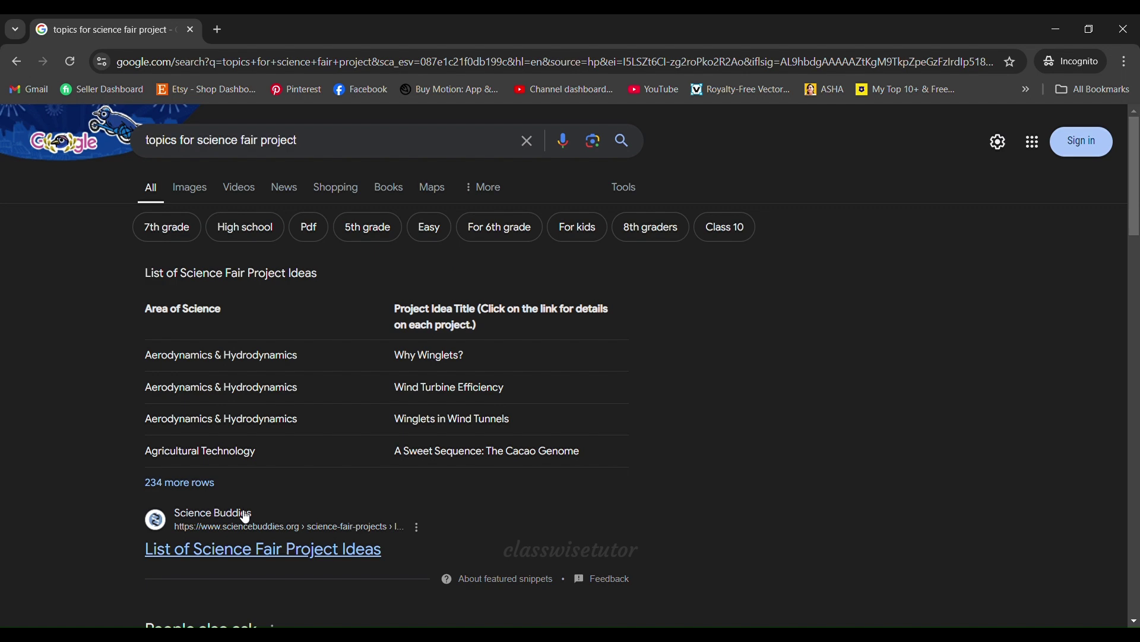
left_click(223, 558)
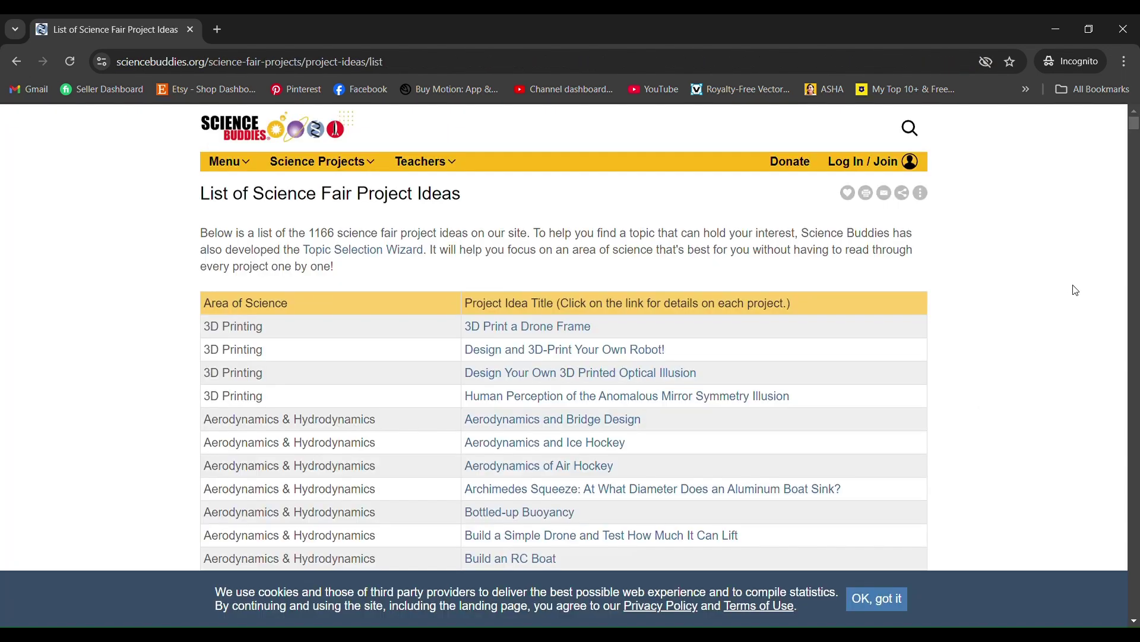
scroll(1122, 161, "down", 1)
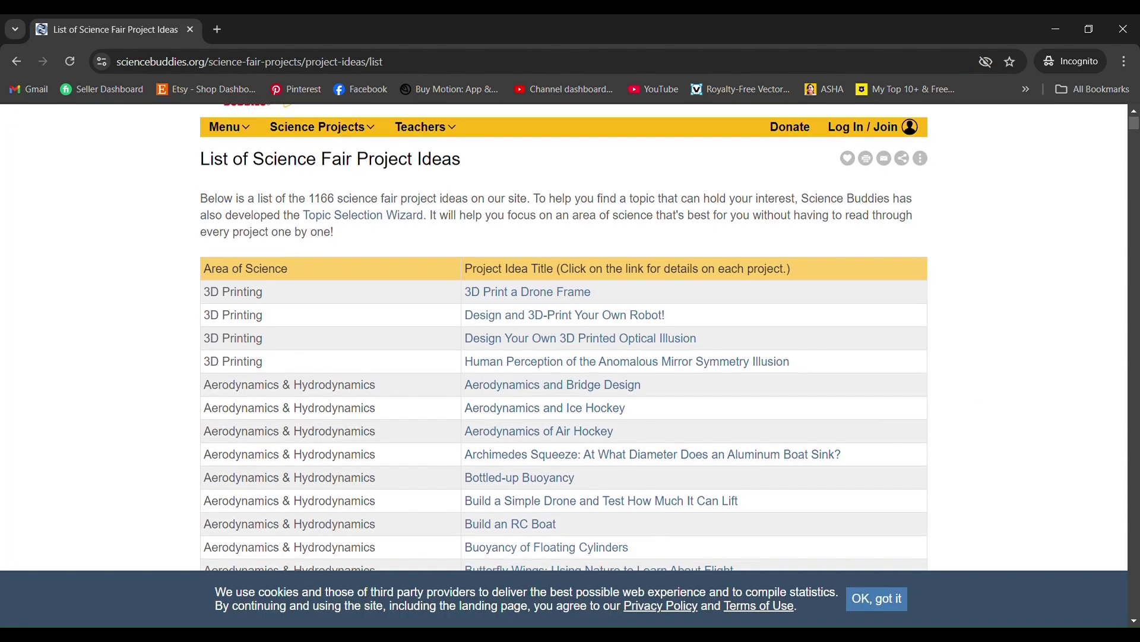
scroll(563, 337, "down", 1)
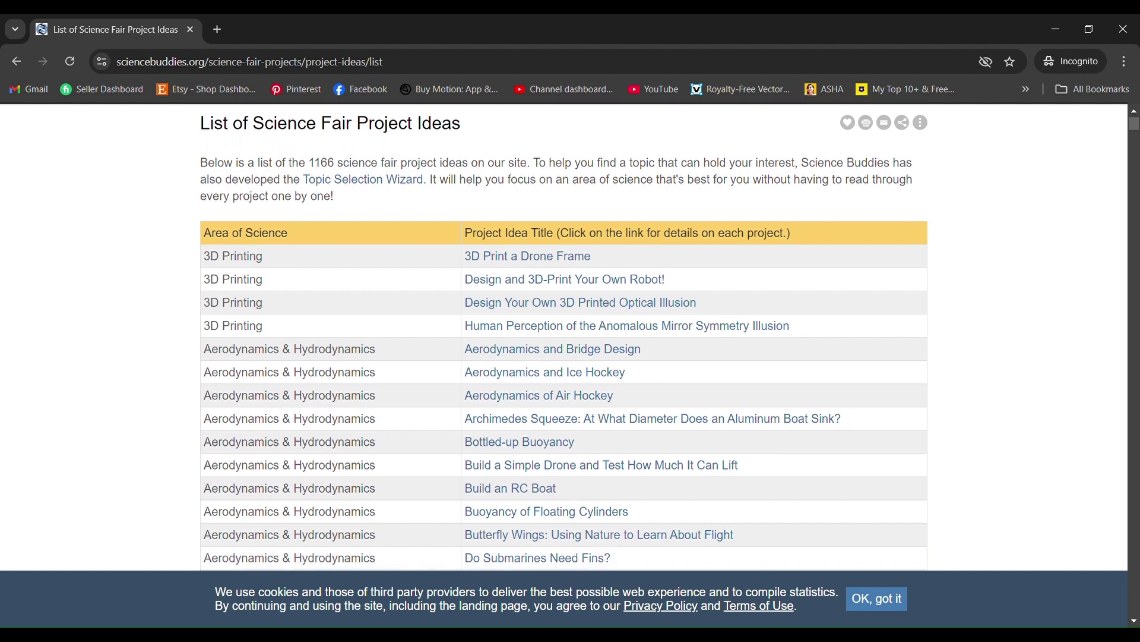
scroll(564, 337, "down", 1)
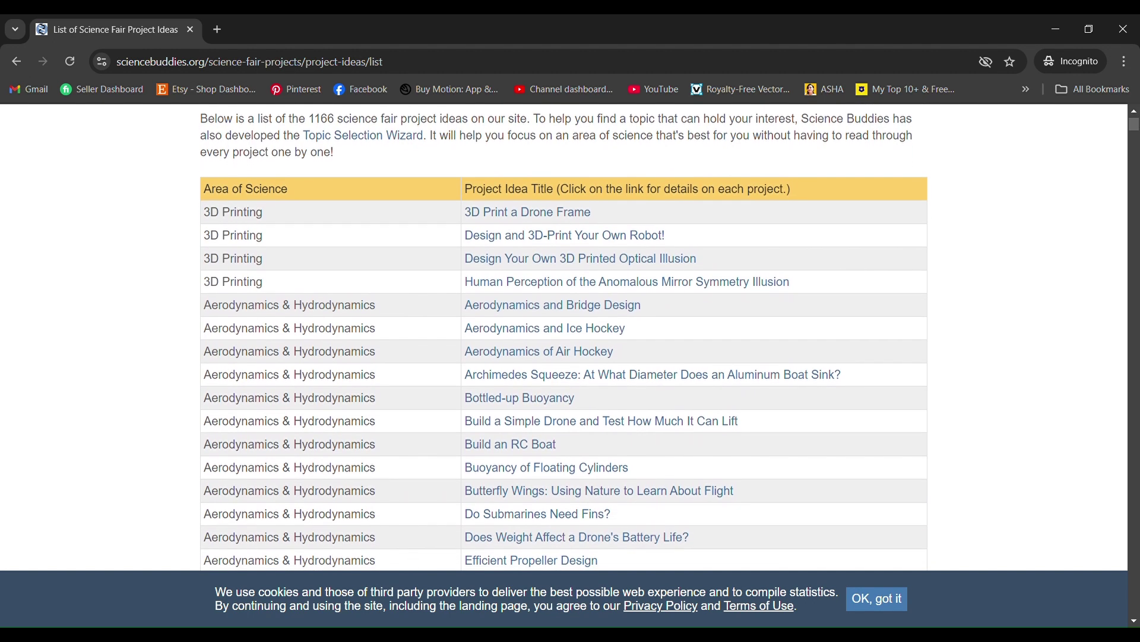
scroll(563, 337, "down", 1)
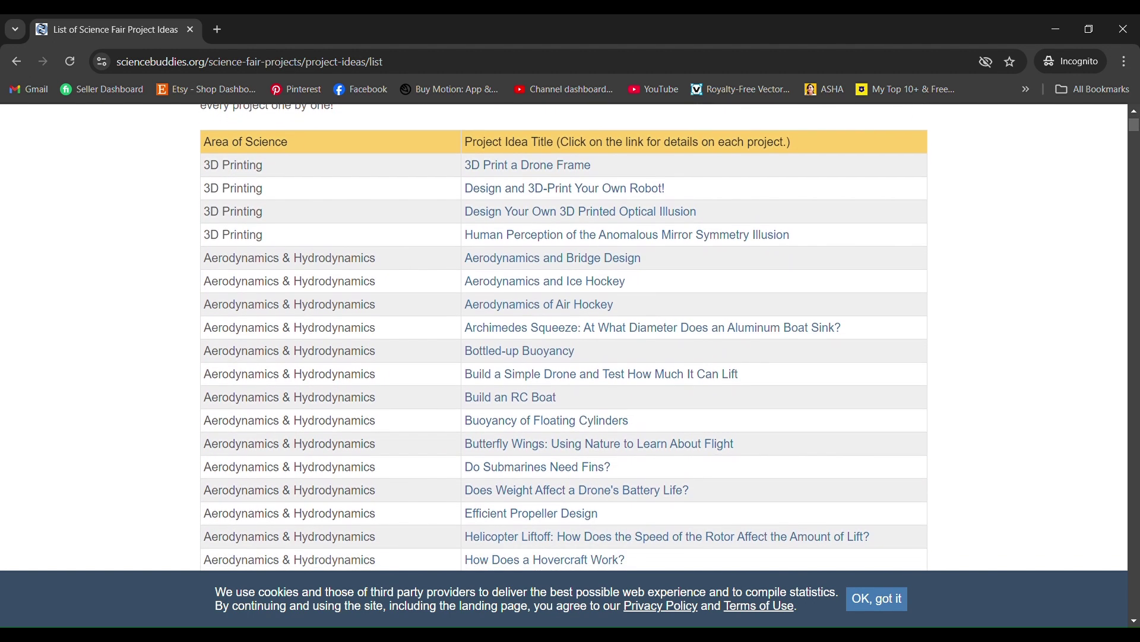
scroll(564, 337, "down", 2)
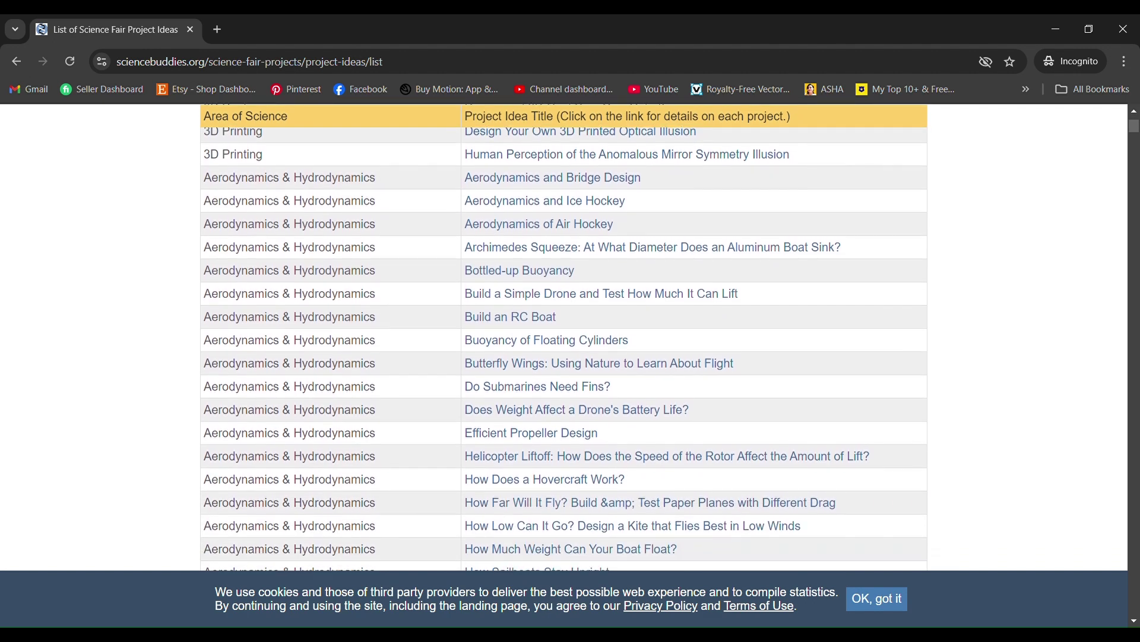
scroll(564, 337, "down", 2)
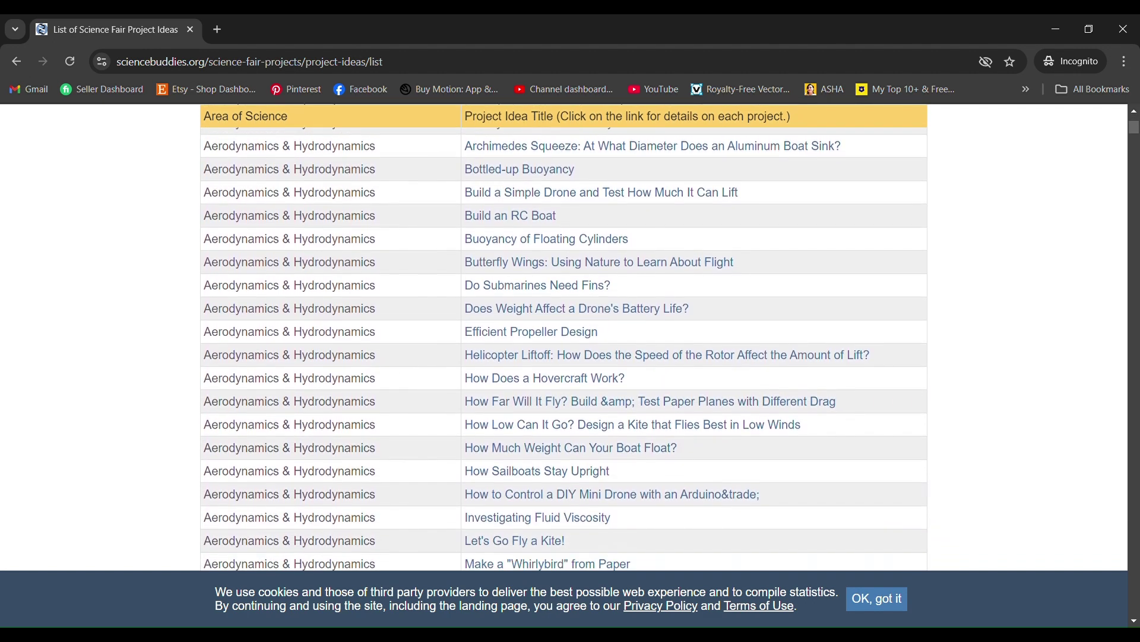
scroll(563, 337, "down", 2)
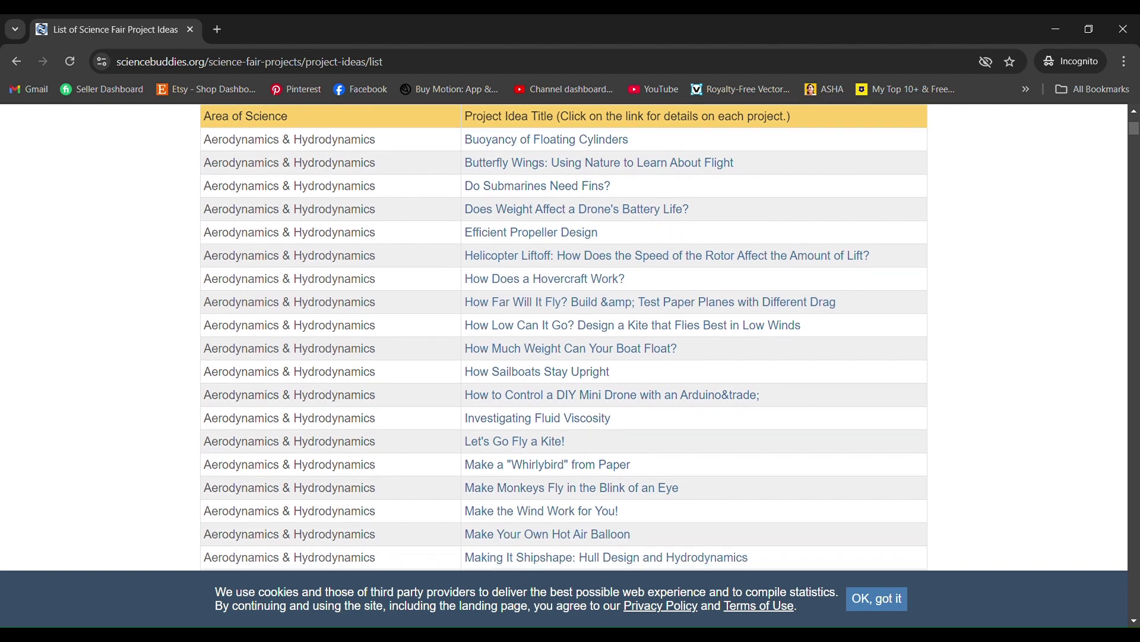
scroll(563, 336, "down", 1)
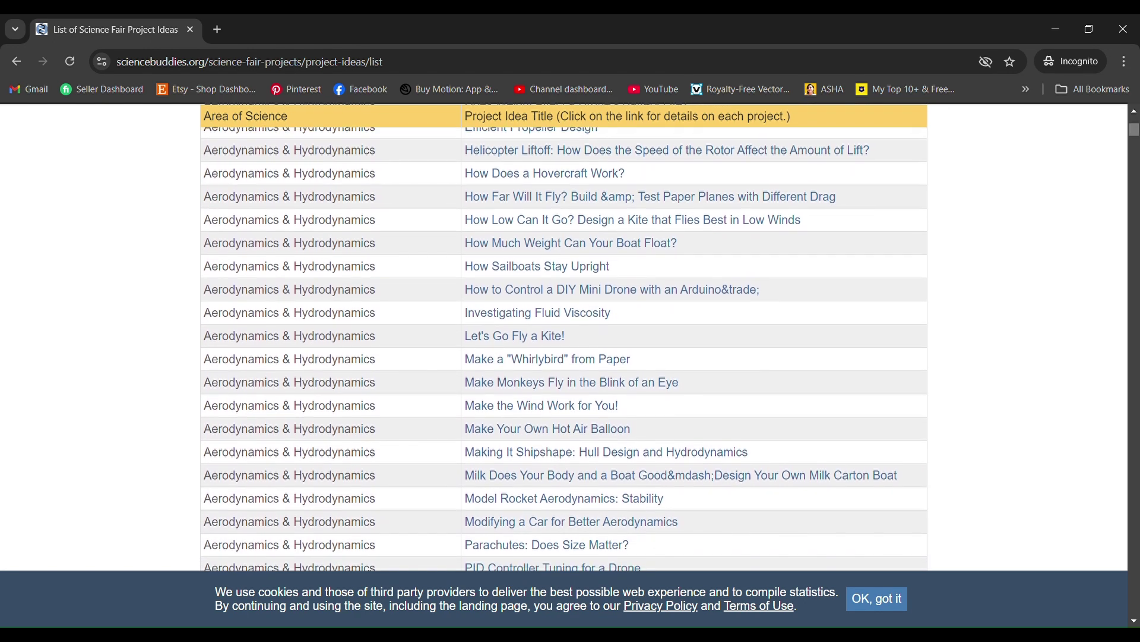
scroll(564, 337, "up", 2)
scroll(563, 337, "up", 4)
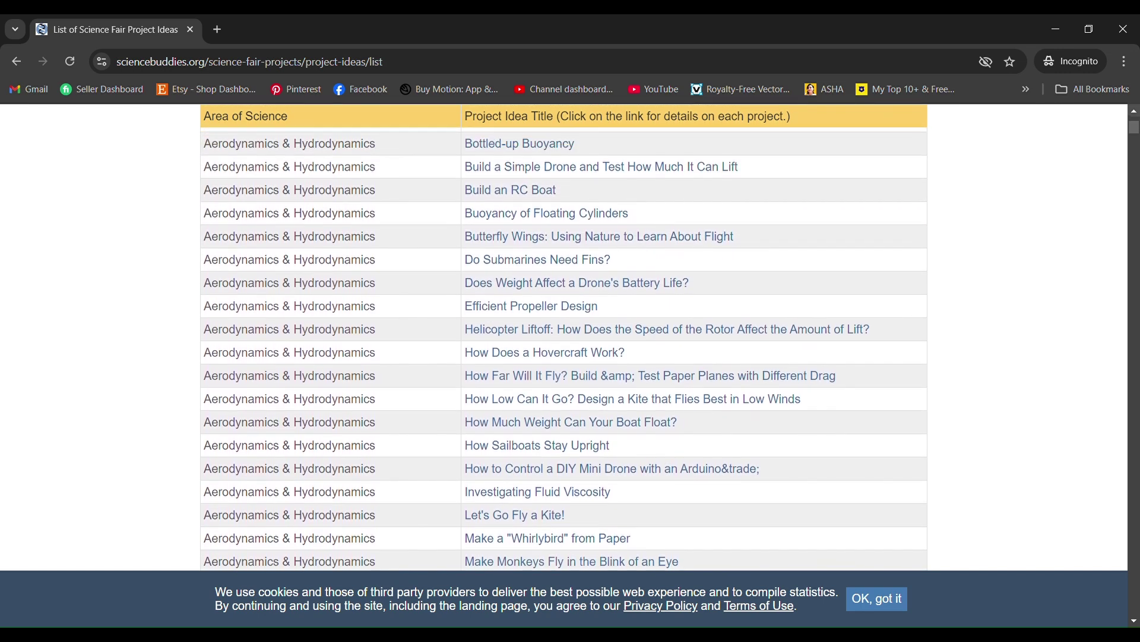
scroll(301, 164, "up", 5)
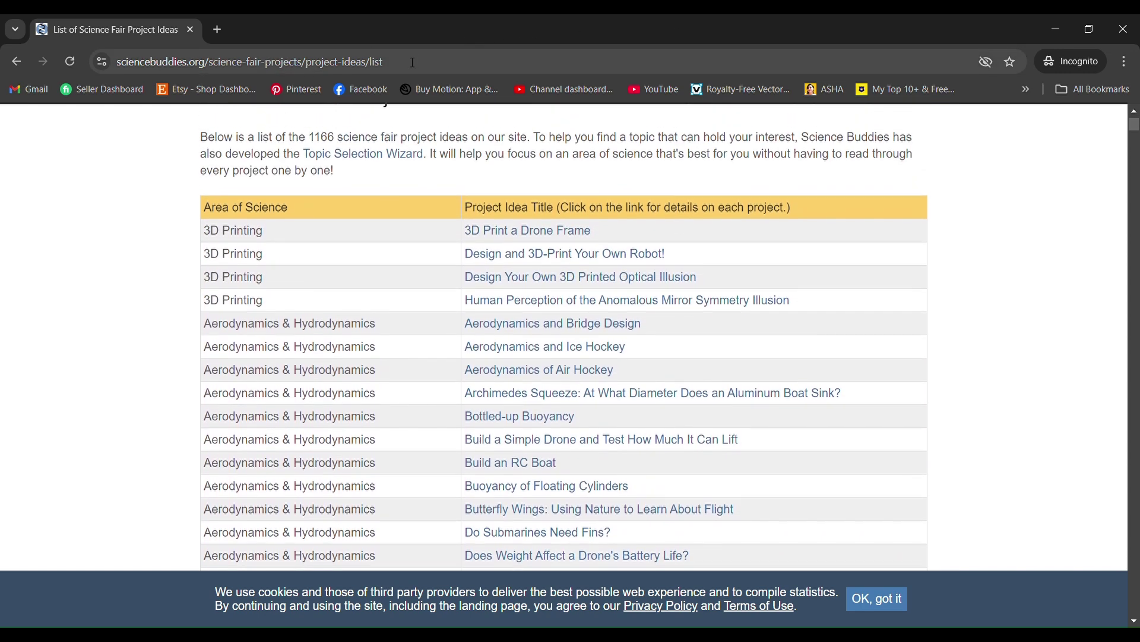
scroll(303, 168, "down", 1)
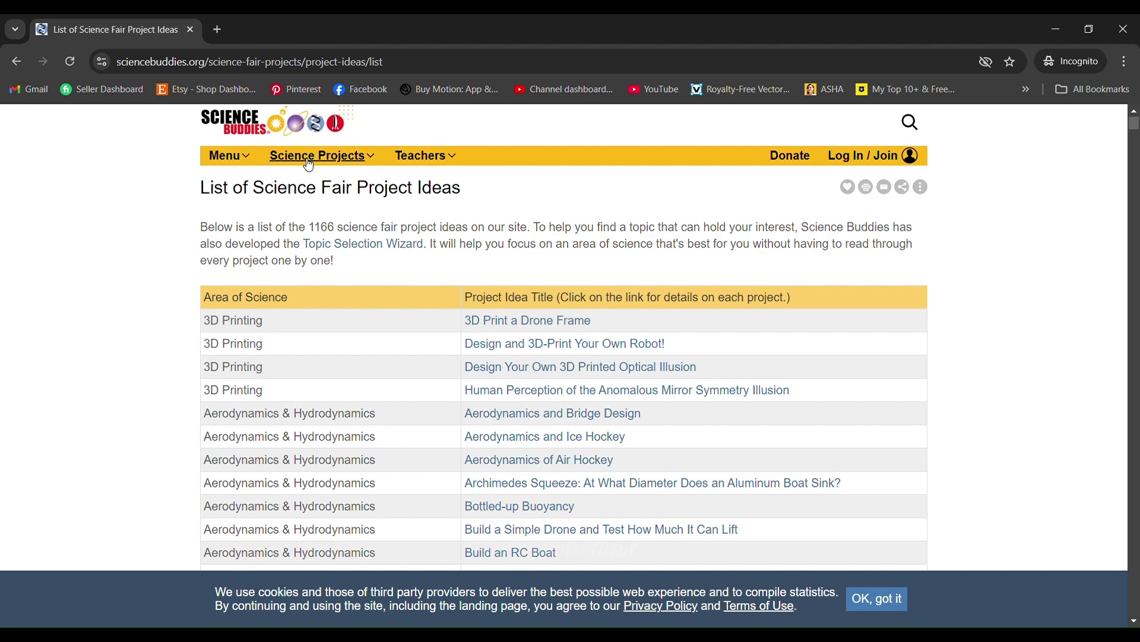
- Browse projects by grade level and open the Sixth Grade Science Projects page
left_click(309, 165)
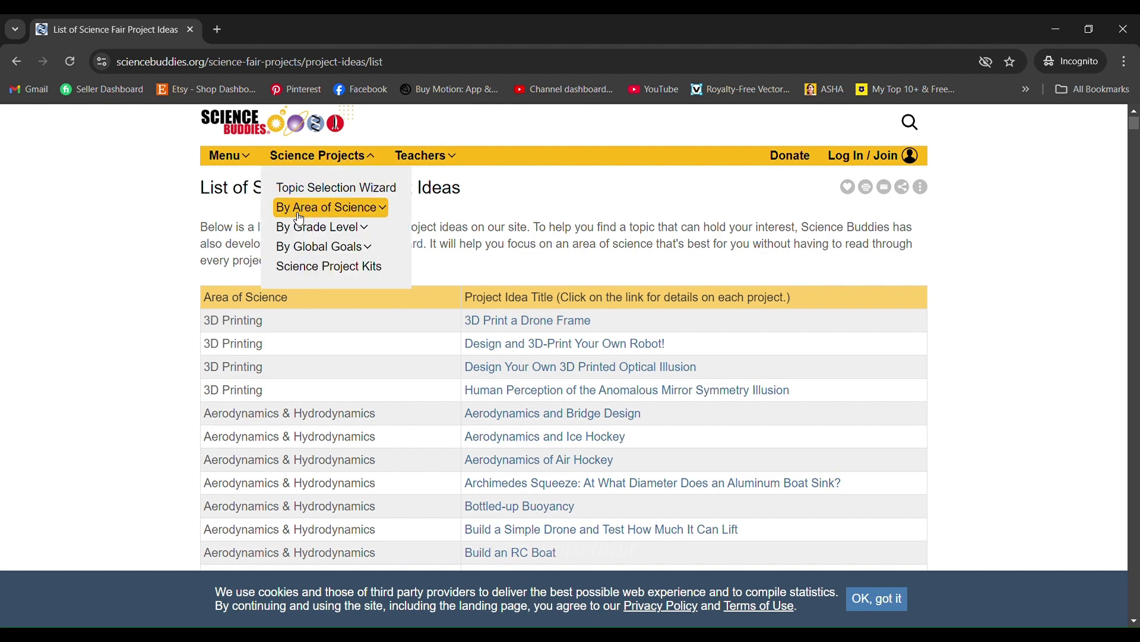
left_click(312, 228)
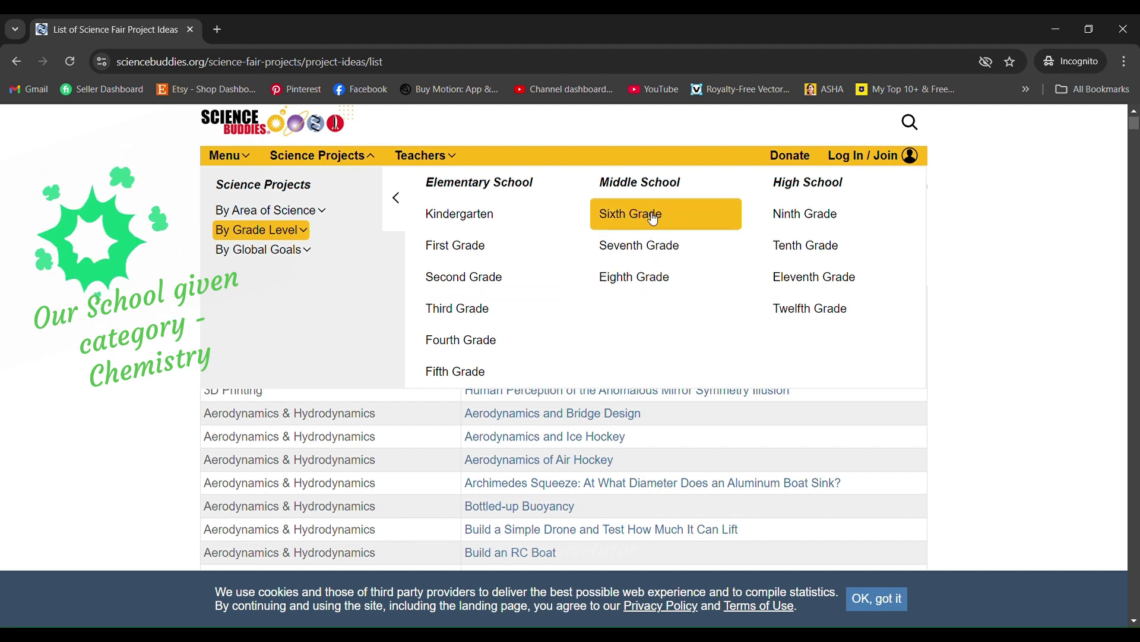
left_click(316, 213)
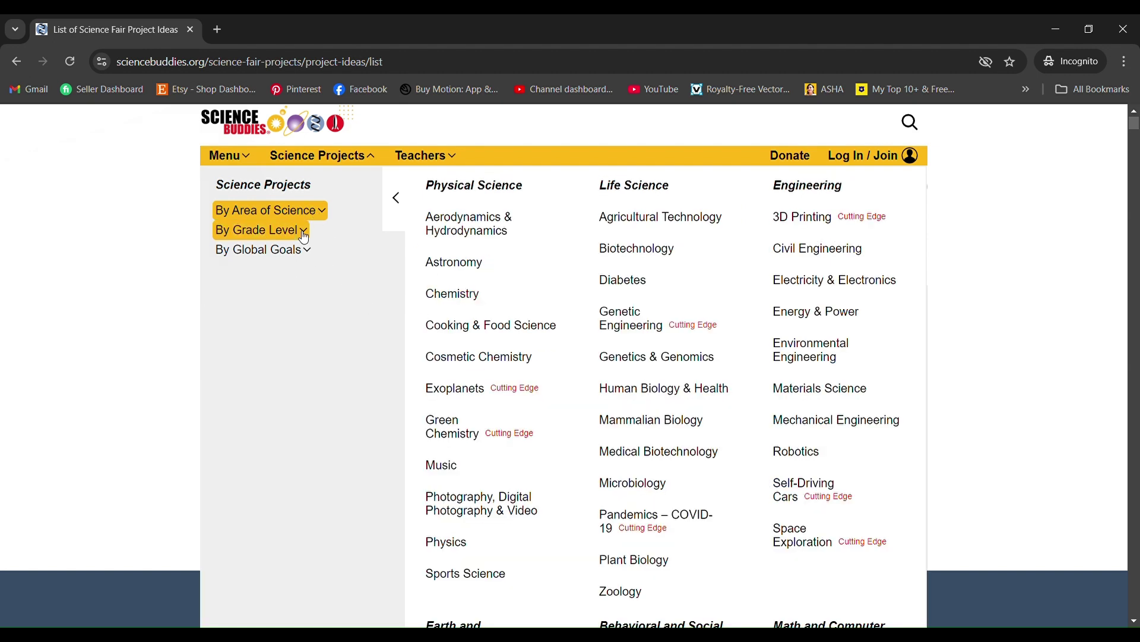
left_click(285, 230)
left_click(622, 228)
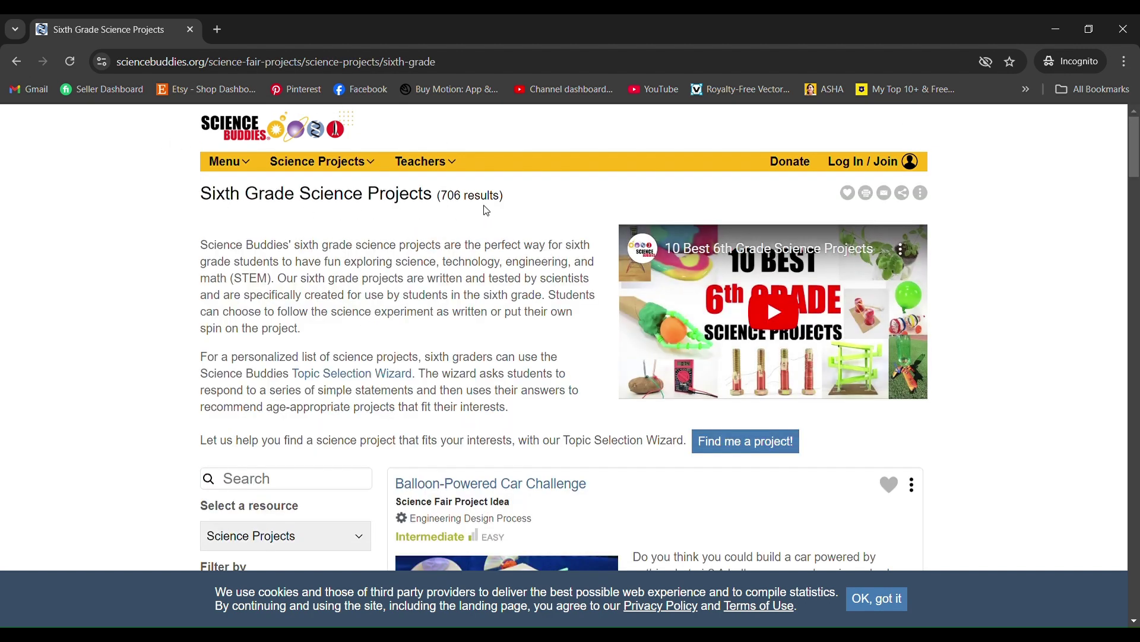
- Scroll the sixth-grade list past Balloon-Powered Car and Tallest Paper Tower to Beeswax Wraps
scroll(1128, 185, "down", 2)
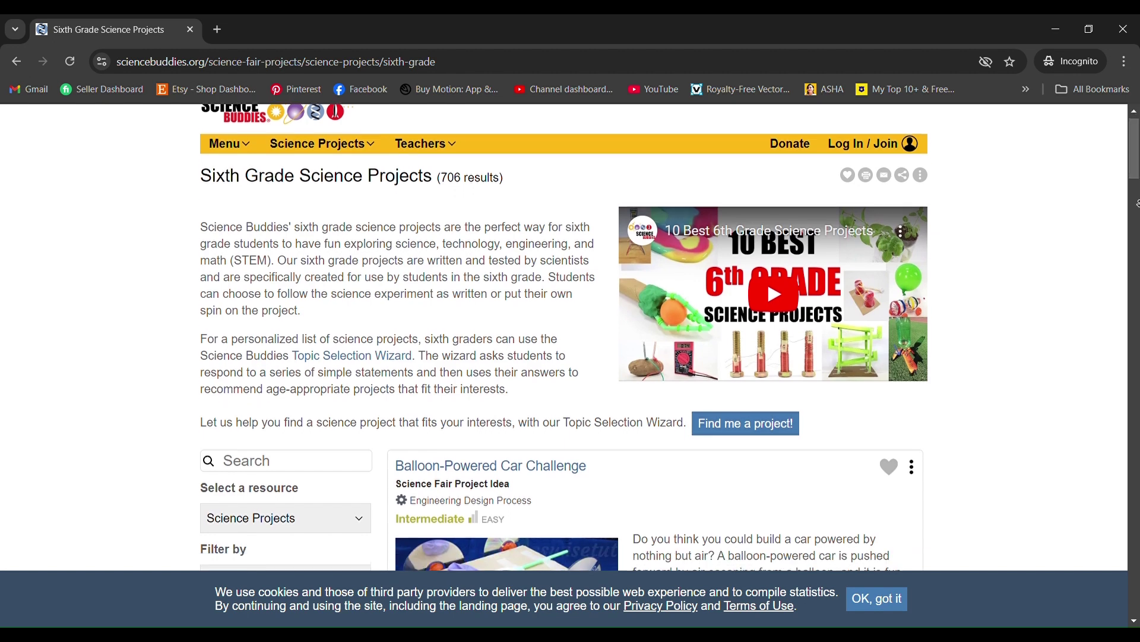
scroll(1136, 204, "down", 3)
scroll(1137, 208, "down", 3)
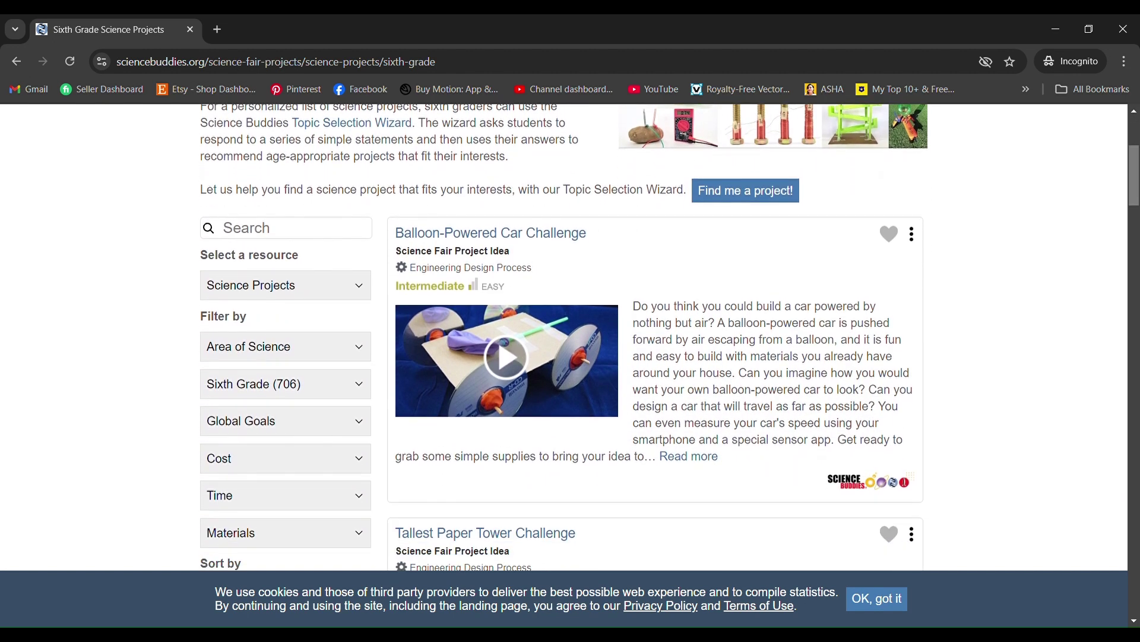
scroll(670, 337, "down", 3)
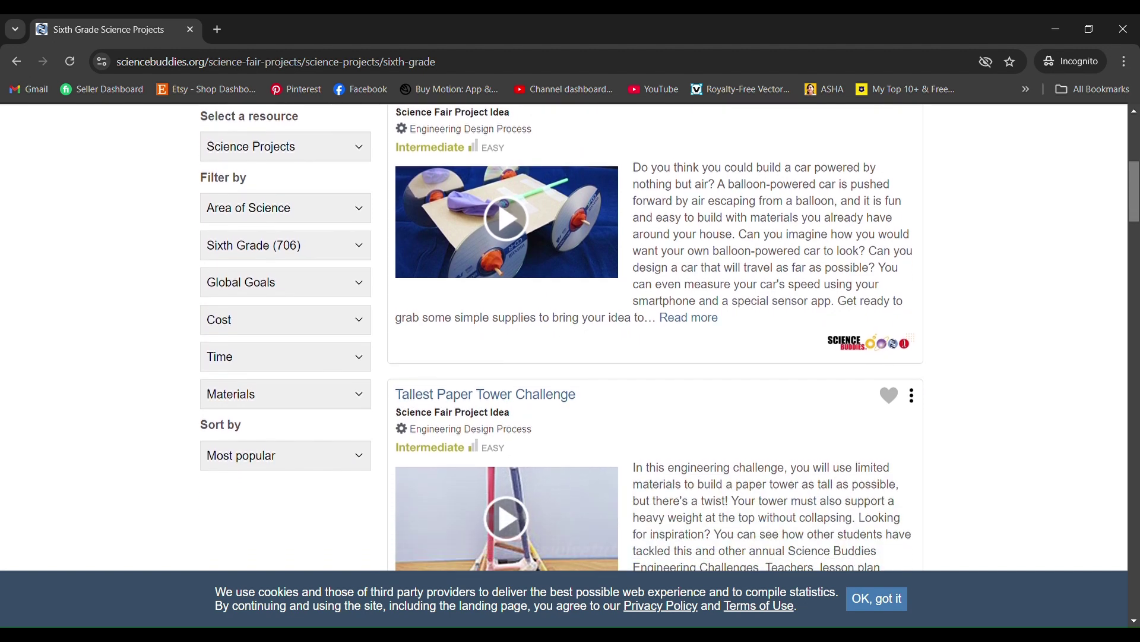
scroll(670, 337, "down", 3)
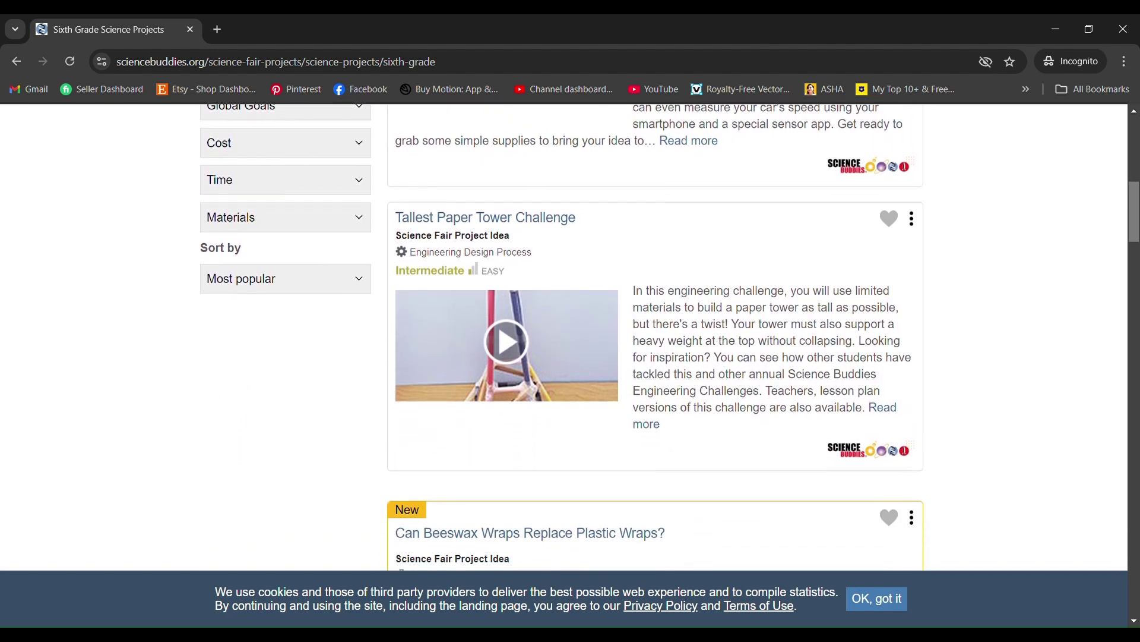
scroll(671, 337, "down", 4)
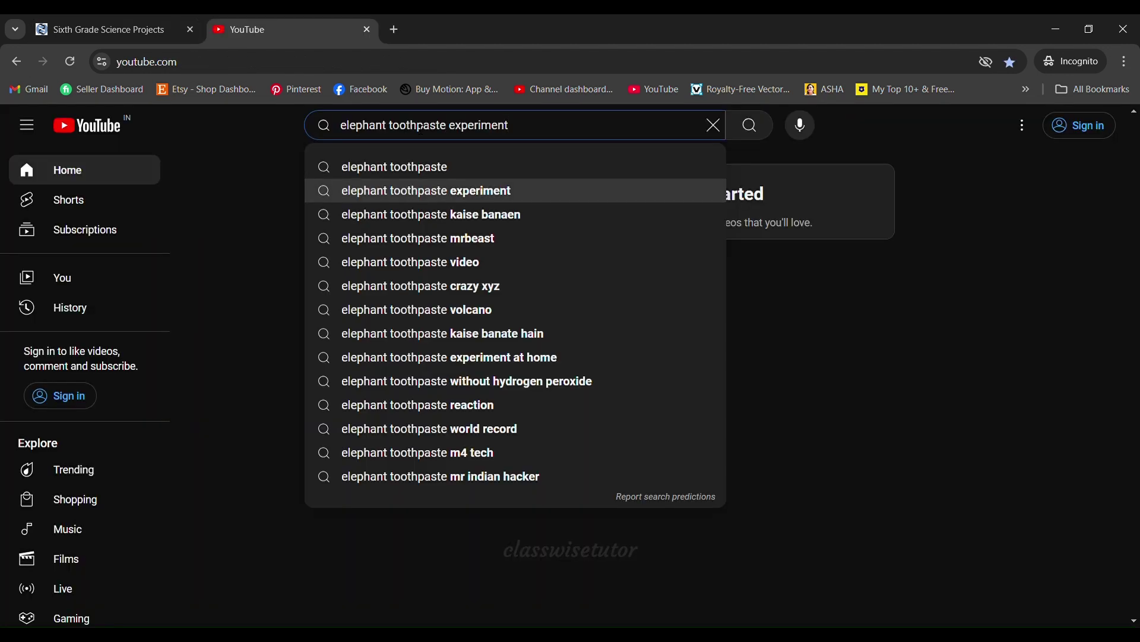
- Search YouTube for 'elephant toothpaste experiment', zoom in and scroll the video results
key("Return")
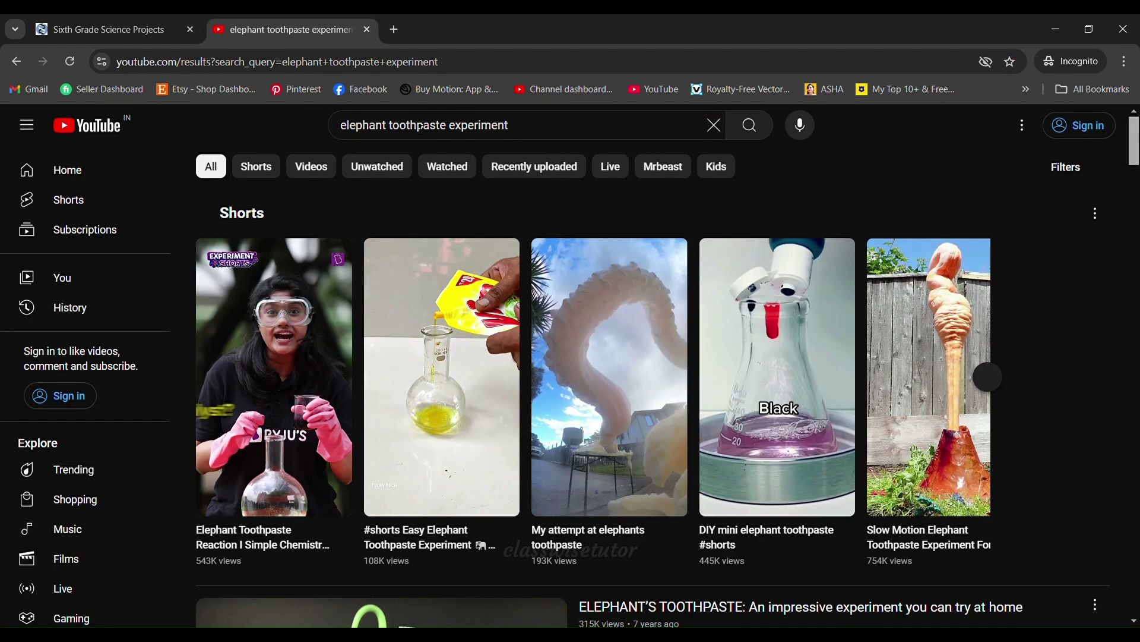
key("ctrl+plus")
scroll(237, 588, "down", 5)
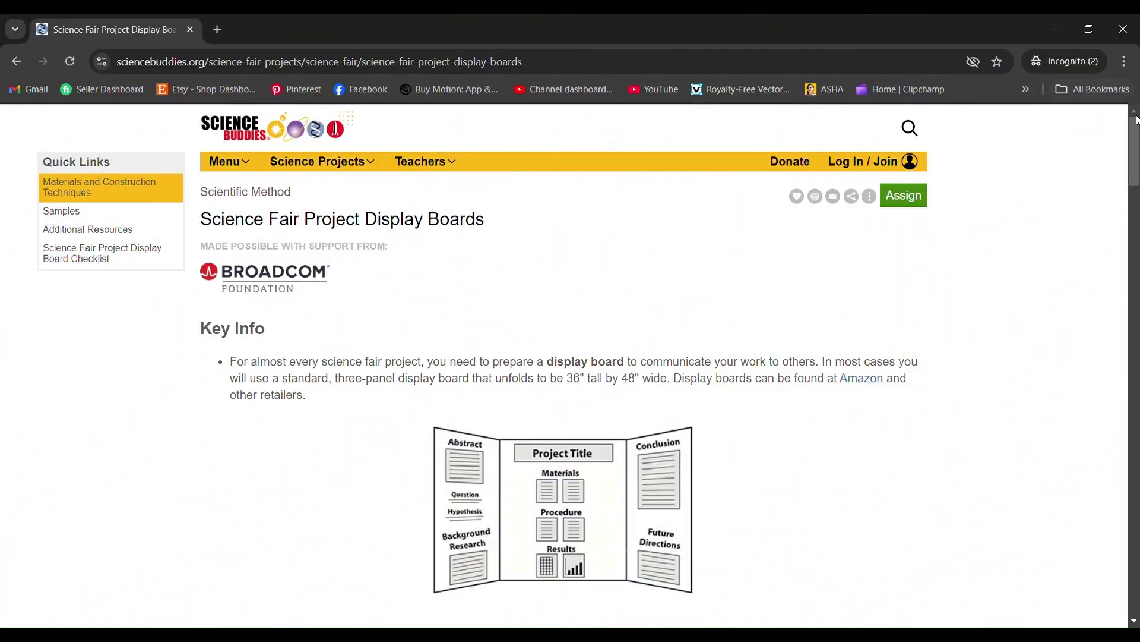
- Zoom the display-boards page to about 175% to read the 36" by 48" Key Info
scroll(1135, 134, "down", 1)
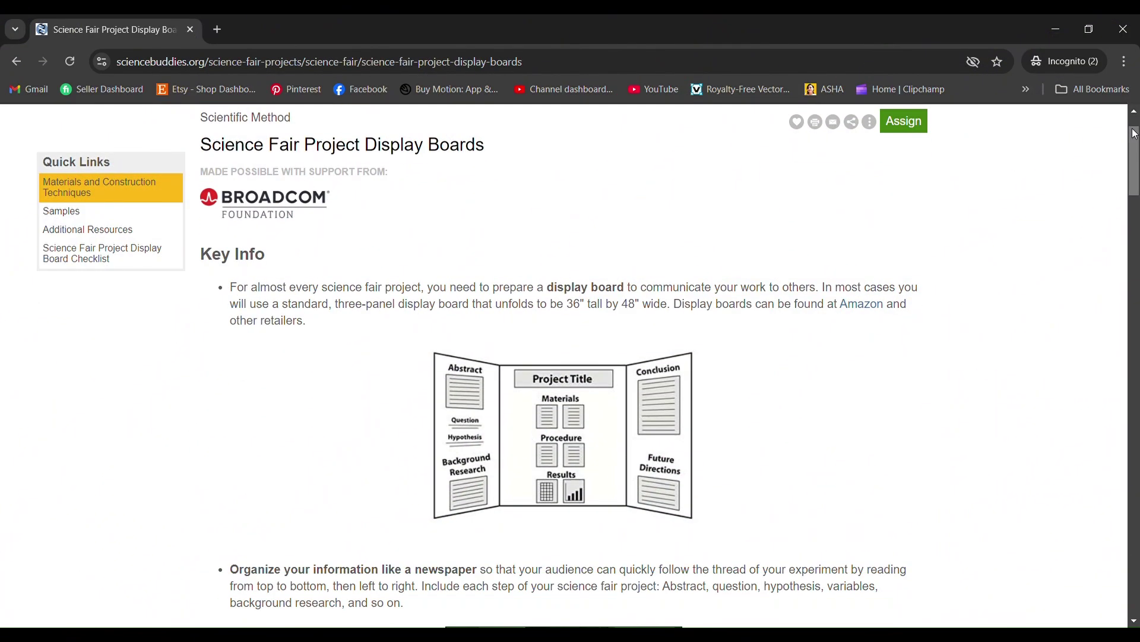
key("ctrl+plus")
key("ctrl+plus")
key("ctrl+plus")
scroll(1135, 134, "down", 4)
key("ctrl+plus")
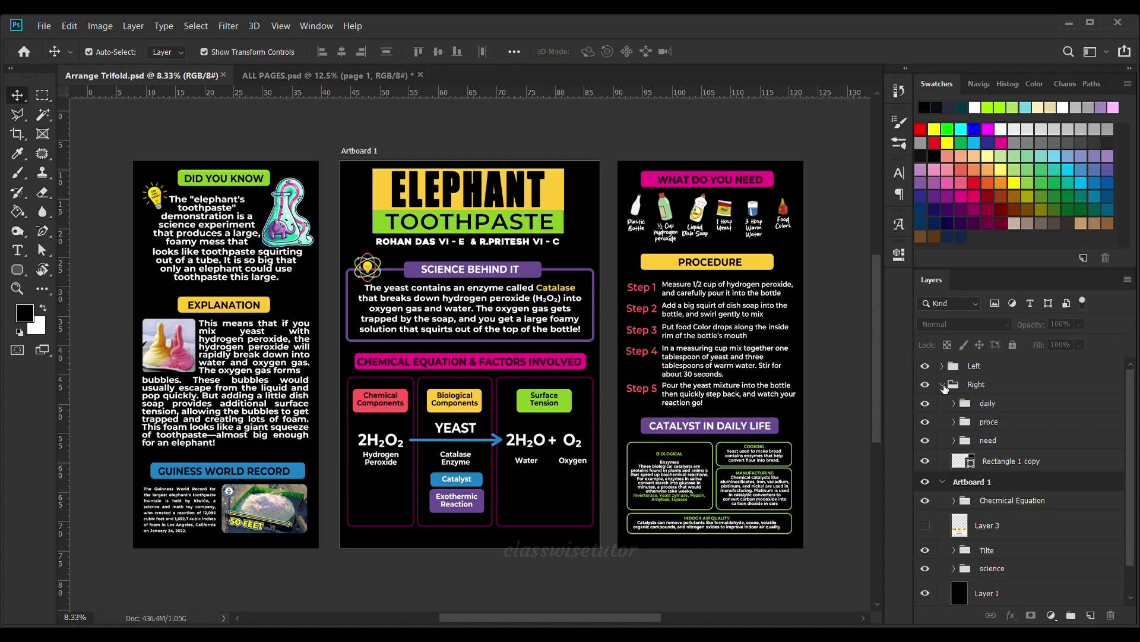
- Collapse the Right group, collapsing and re-expanding Artboard 1 in the Layers panel
left_click(943, 385)
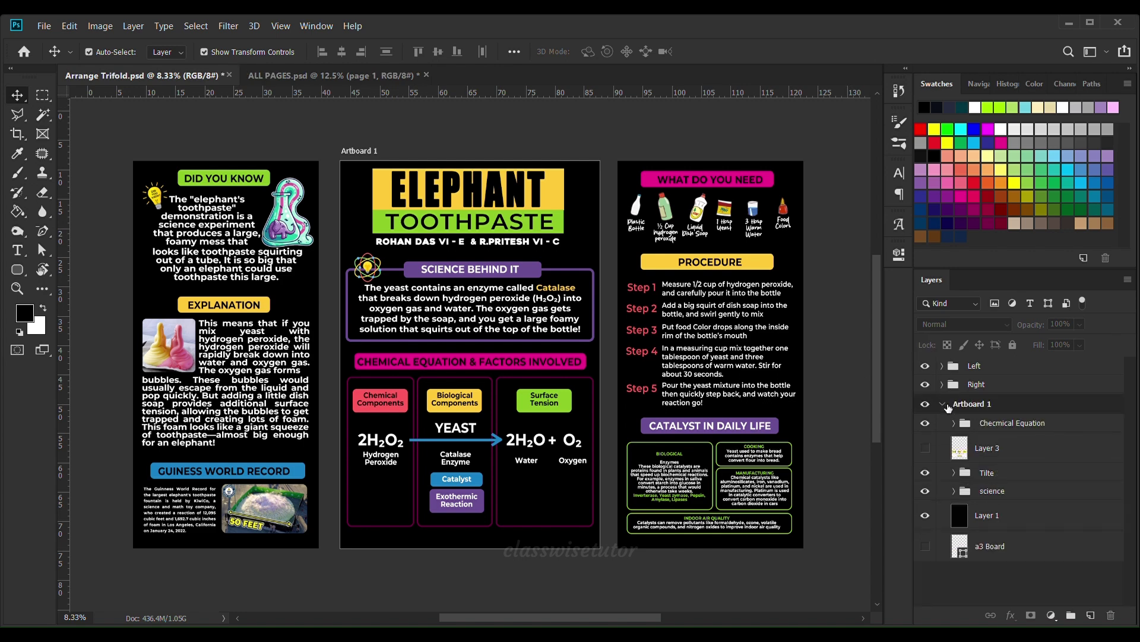
left_click(944, 404)
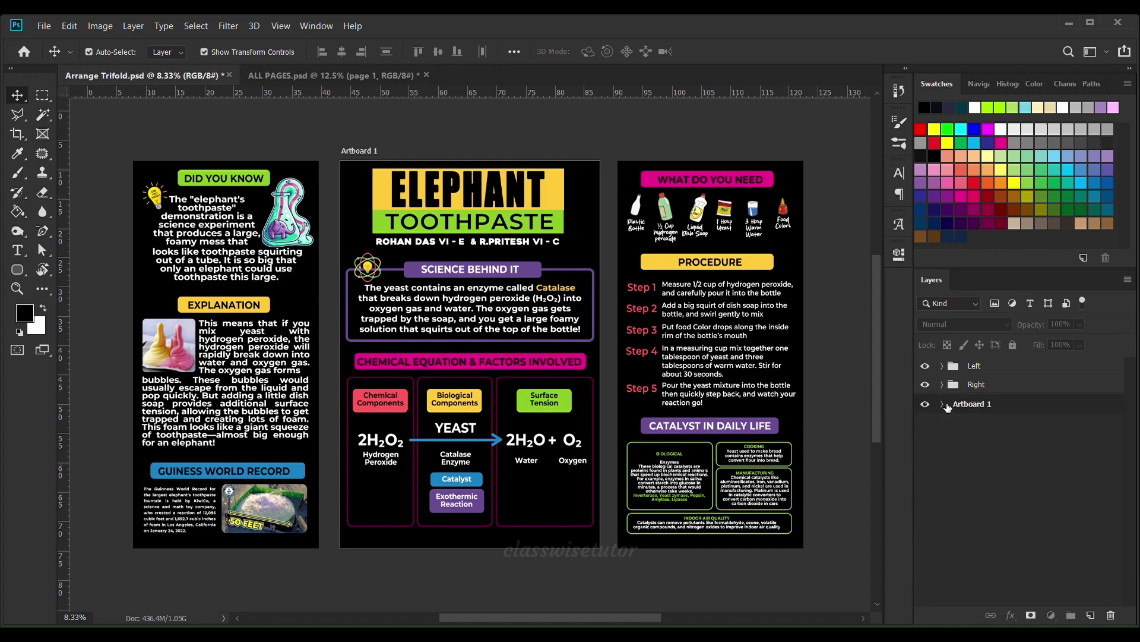
left_click(945, 405)
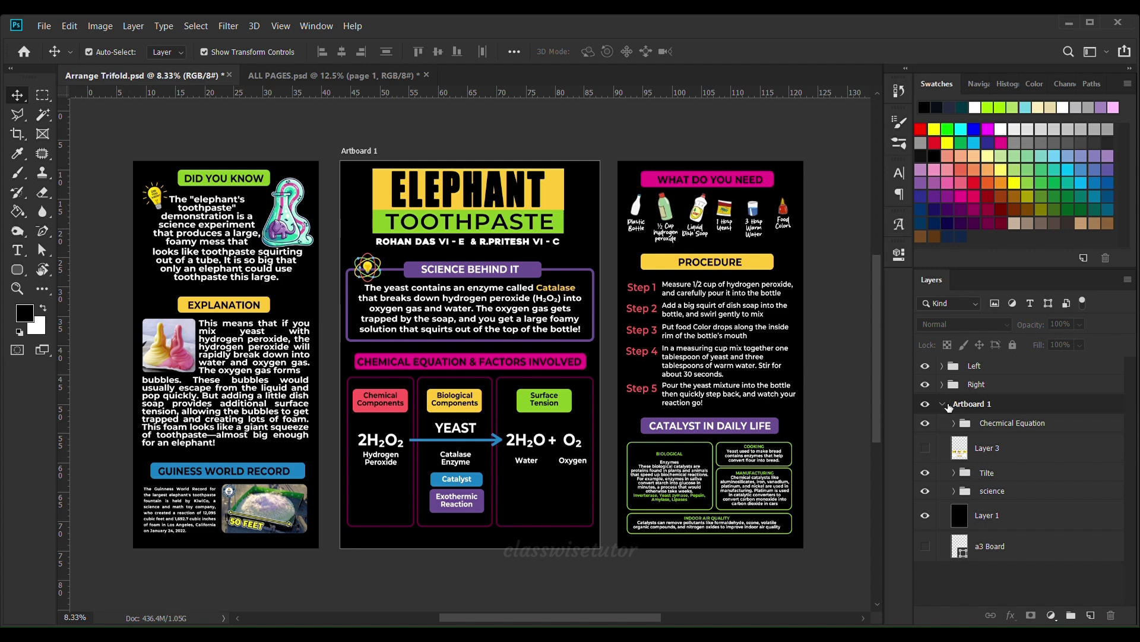
- Hide and reshow the Left, Right and middle panel designs, then switch to ALL PAGES.psd
left_click(926, 366)
left_click(928, 369)
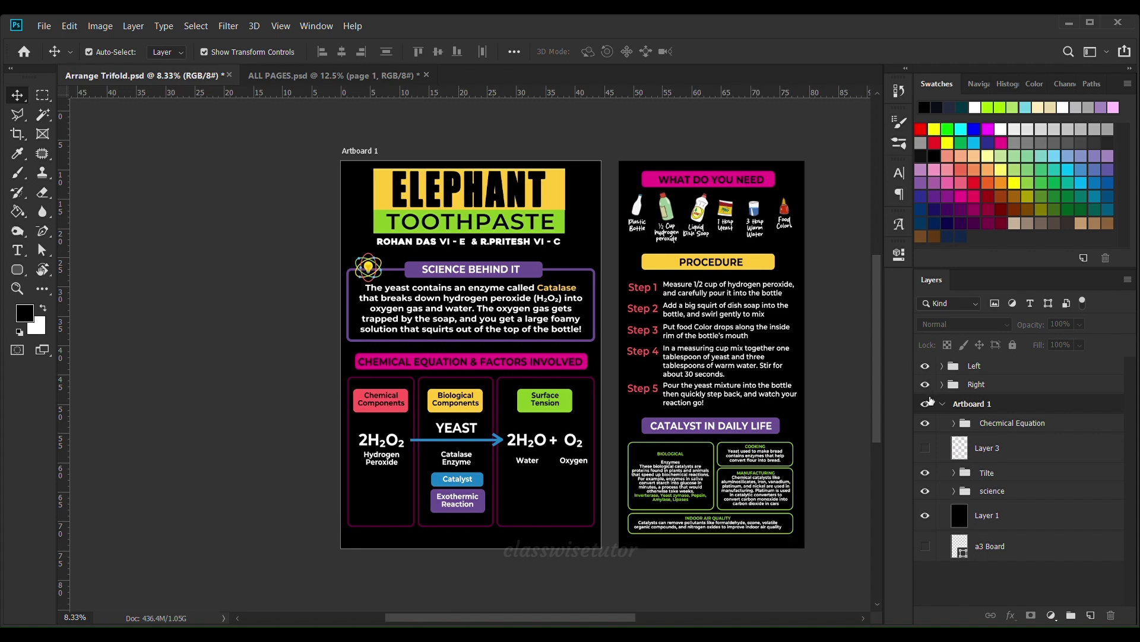
left_click(928, 386)
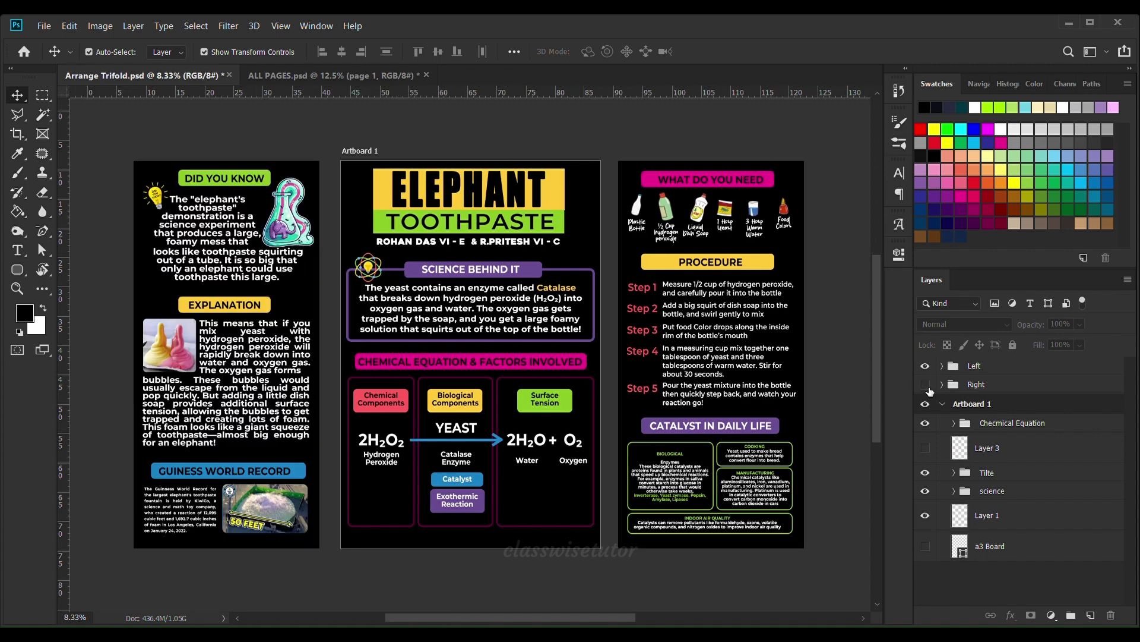
left_click(928, 386)
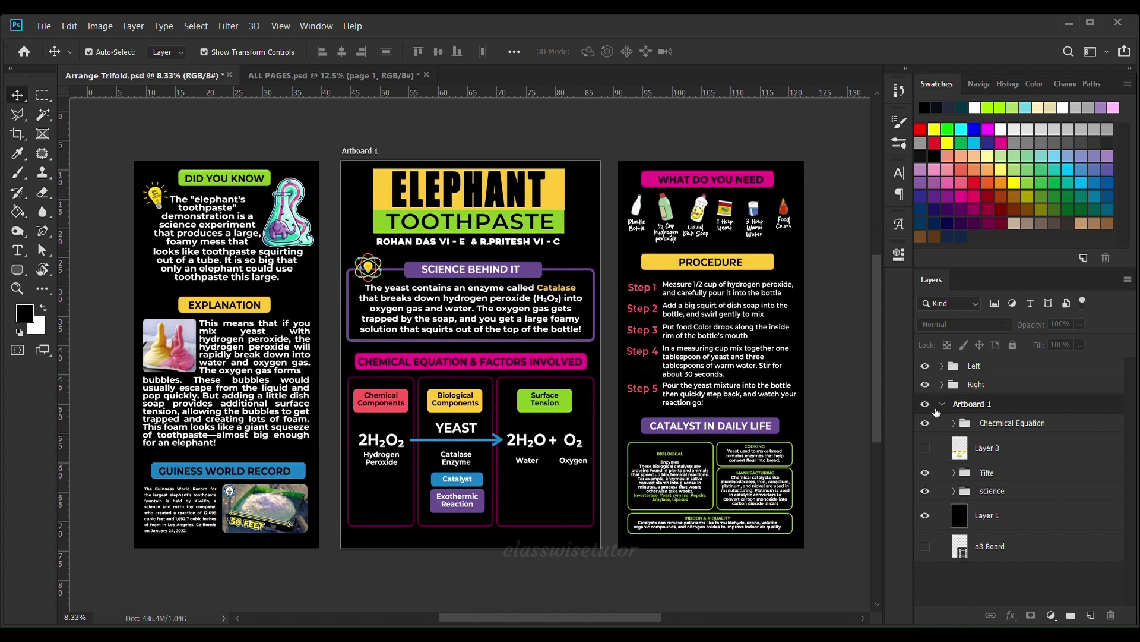
left_click(925, 404)
left_click(925, 404)
key("ctrl+Tab")
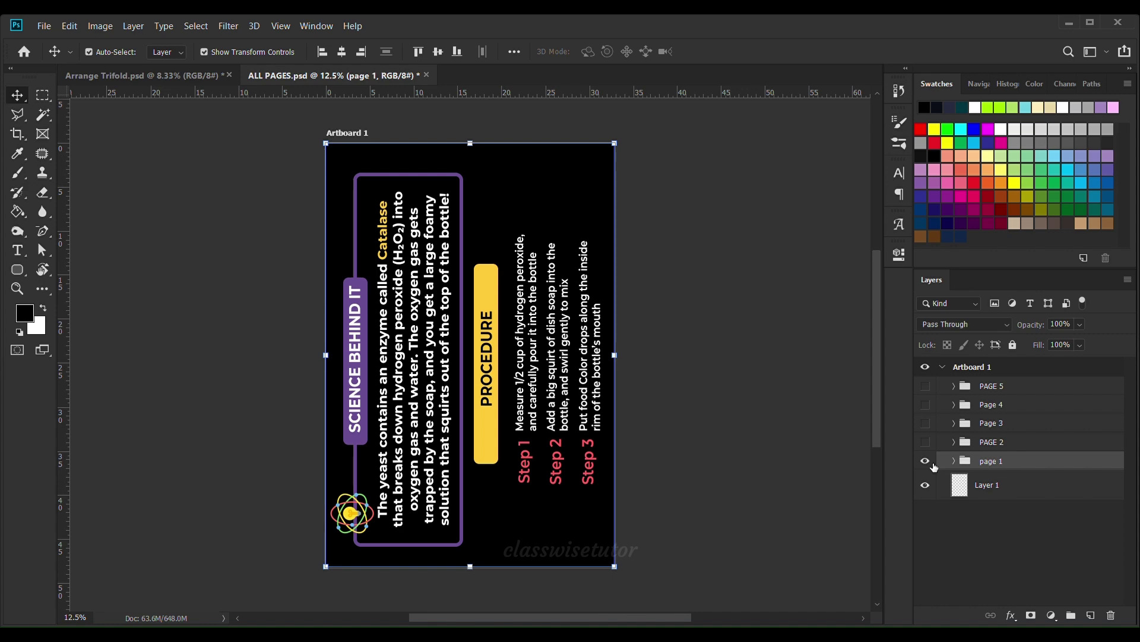
- Make the PAGE 2, Page 3, Page 4 and PAGE 5 groups visible in the Layers panel
left_click(927, 443)
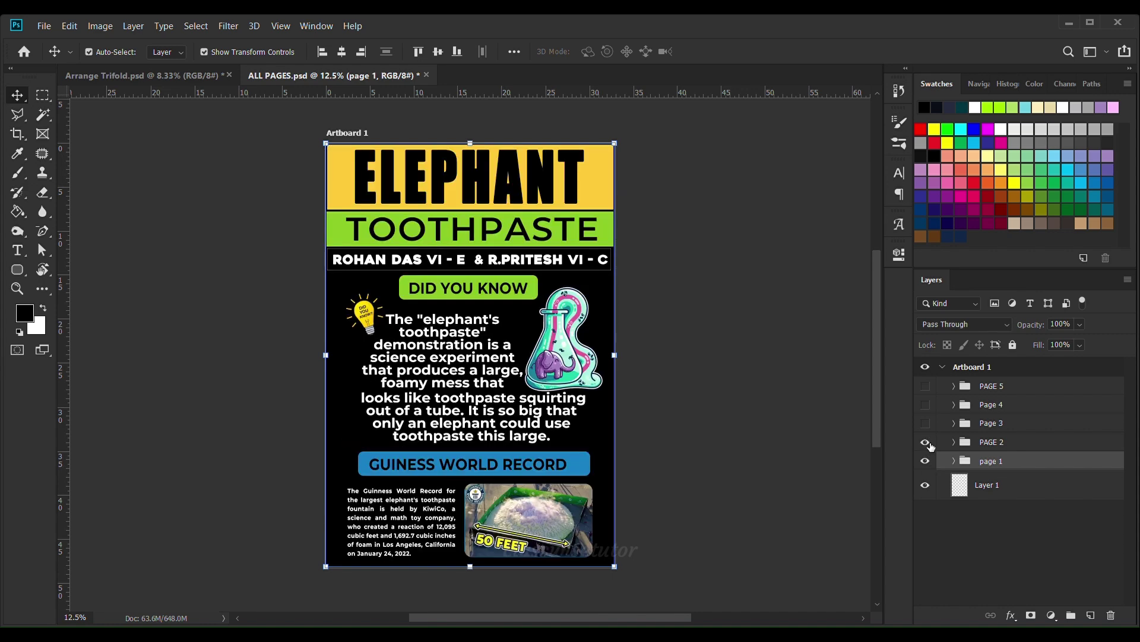
left_click(933, 426)
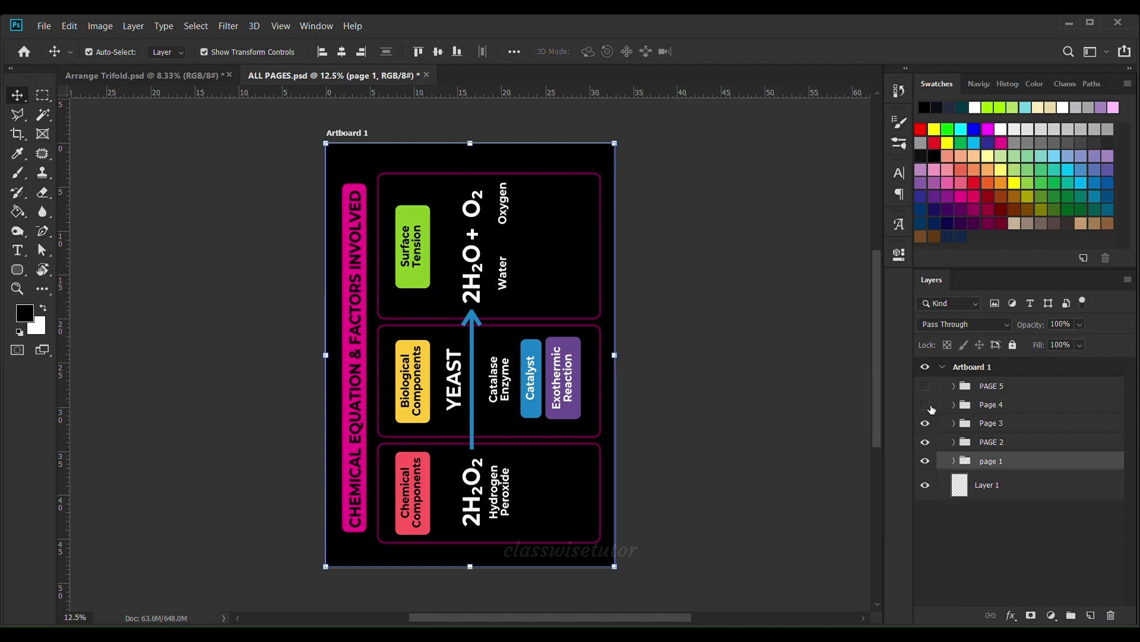
left_click(931, 407)
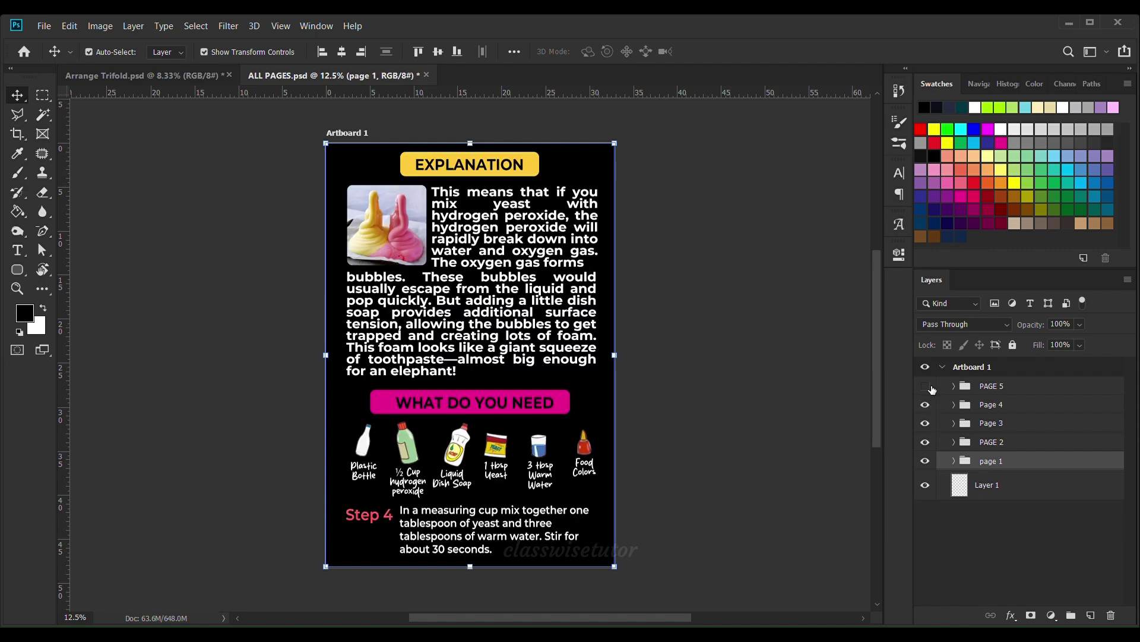
left_click(931, 387)
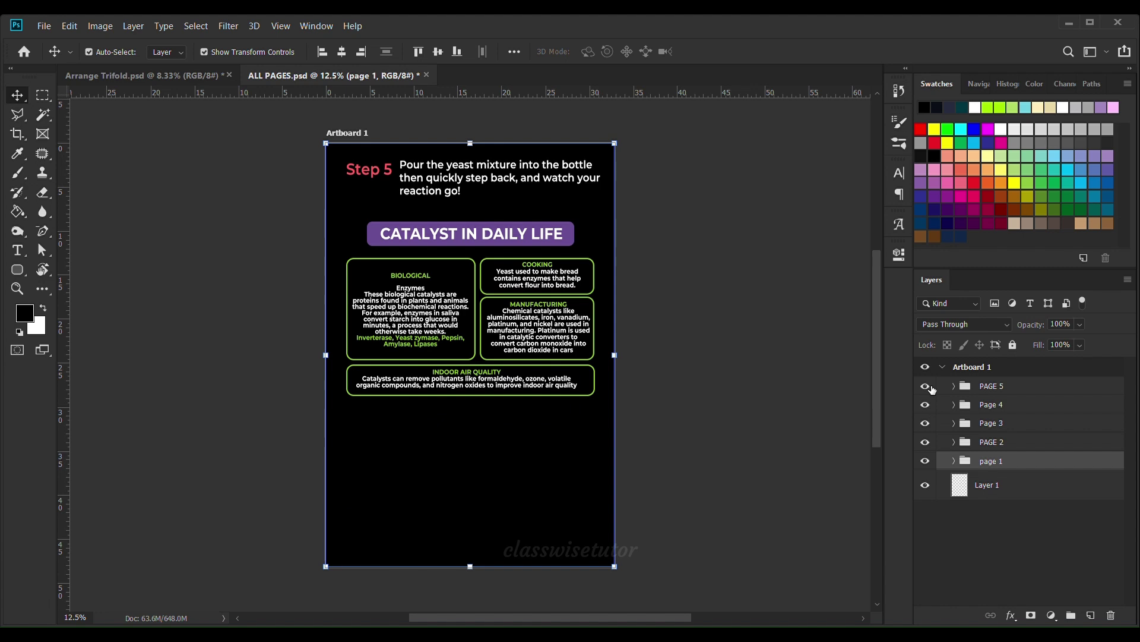